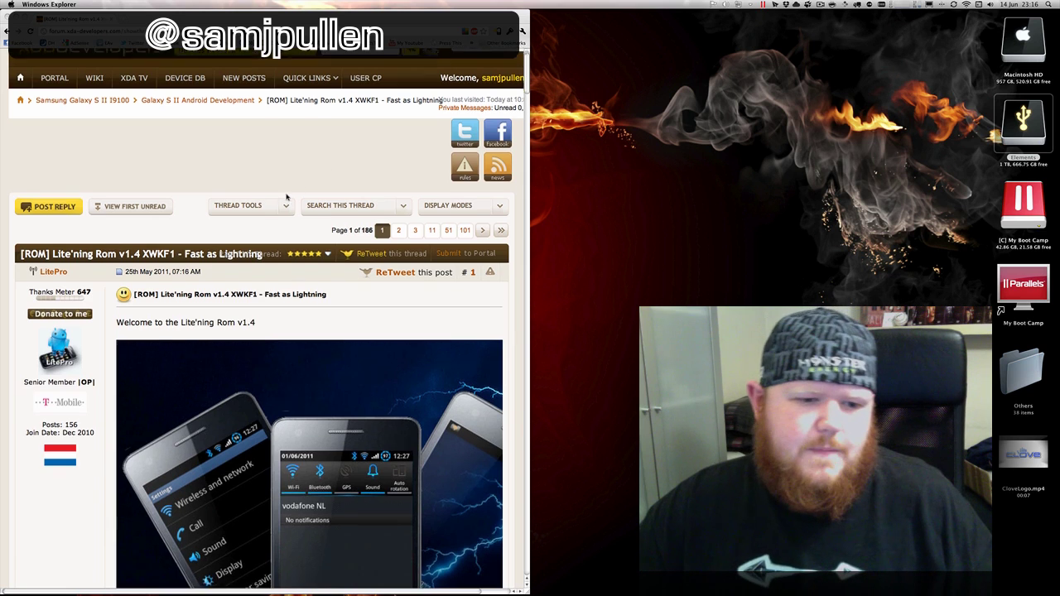
- Scroll the XDA thread down to the downloads offering Litening_Rom_v1-4.rar and Odin3_v1.85.zip
{"action": "scroll", "coordinate": [368, 187], "scroll_direction": "down", "scroll_amount": 5}
{"action": "scroll", "coordinate": [311, 206], "scroll_direction": "down", "scroll_amount": 2}
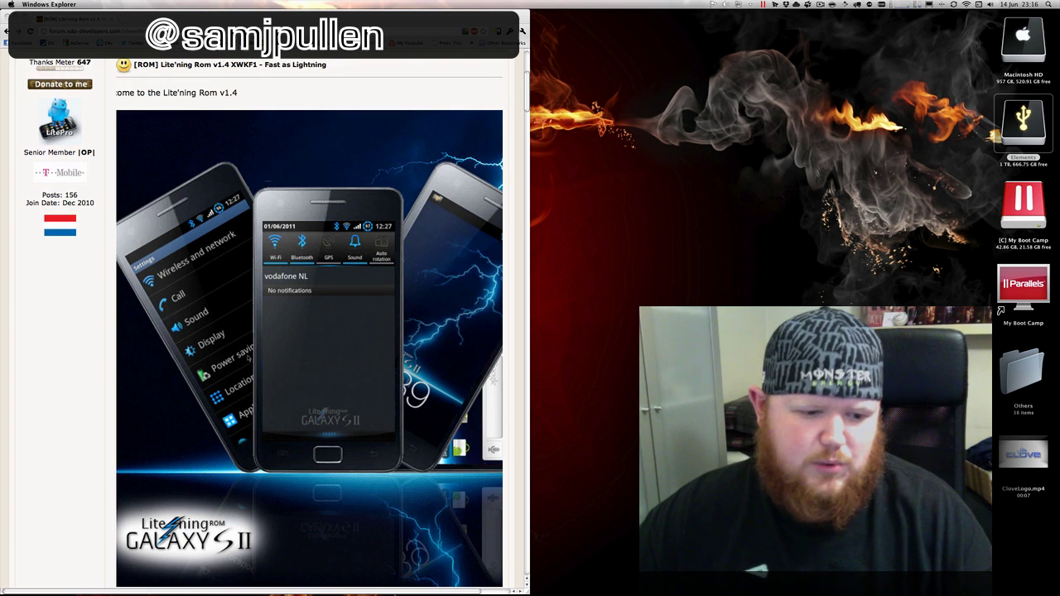
{"action": "scroll", "coordinate": [315, 235], "scroll_direction": "down", "scroll_amount": 10}
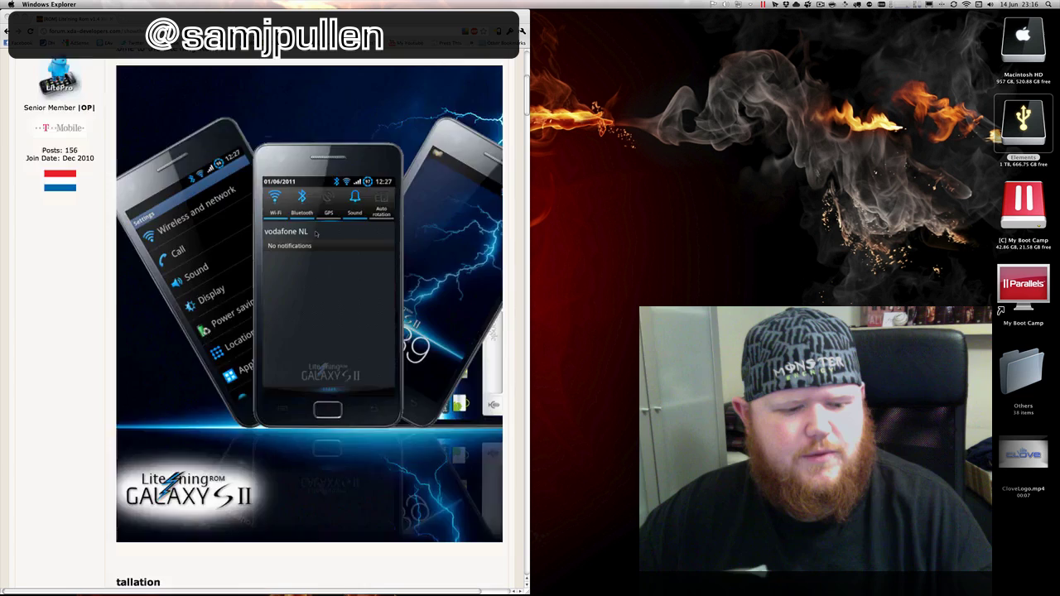
{"action": "scroll", "coordinate": [315, 234], "scroll_direction": "down", "scroll_amount": 2}
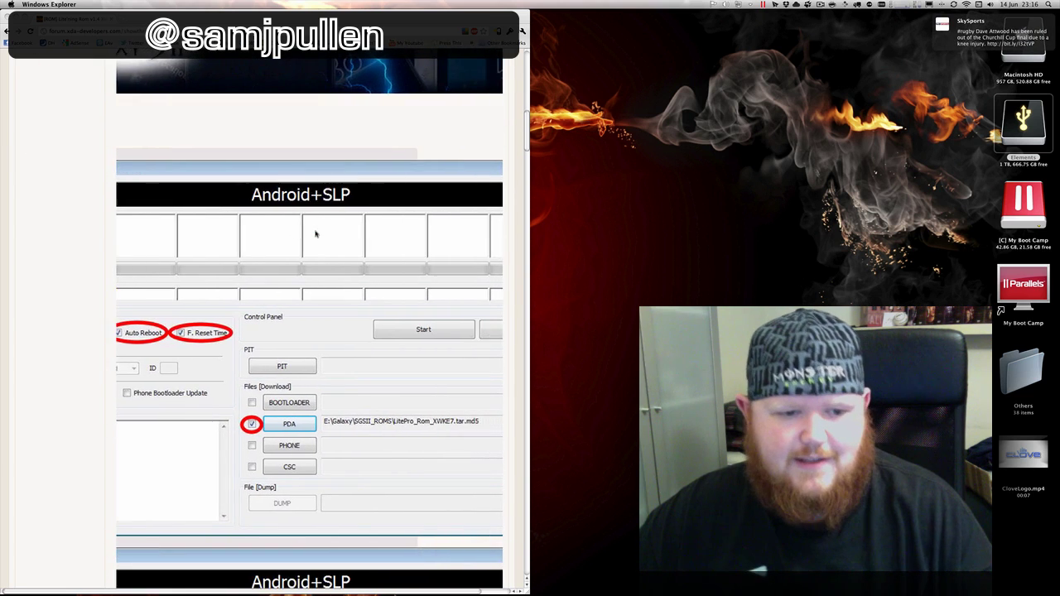
{"action": "scroll", "coordinate": [315, 234], "scroll_direction": "left", "scroll_amount": 1}
{"action": "scroll", "coordinate": [316, 235], "scroll_direction": "down", "scroll_amount": 1}
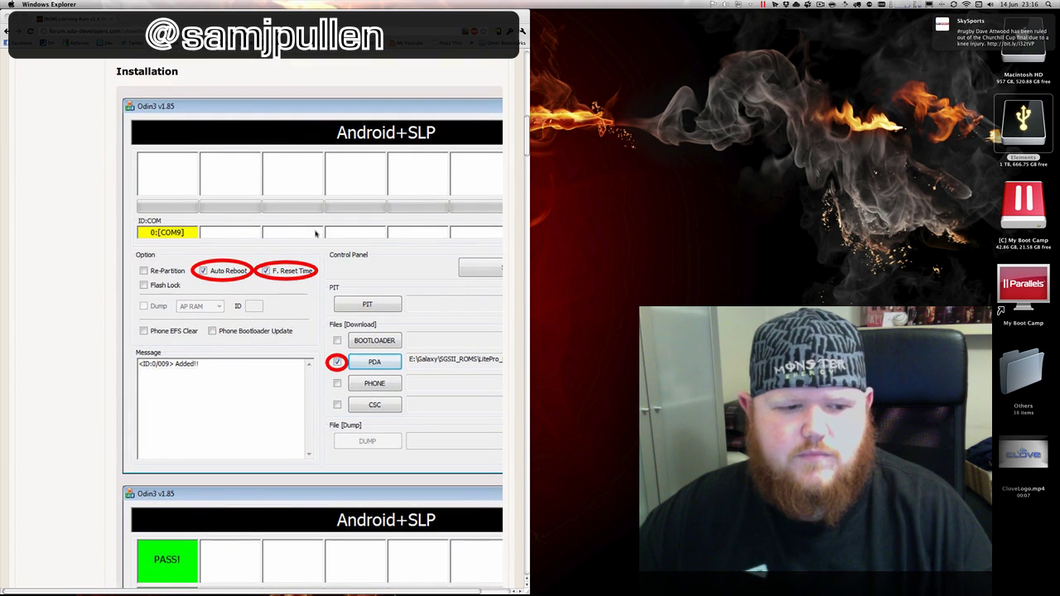
{"action": "scroll", "coordinate": [301, 153], "scroll_direction": "down", "scroll_amount": 2}
{"action": "scroll", "coordinate": [301, 153], "scroll_direction": "down", "scroll_amount": 1}
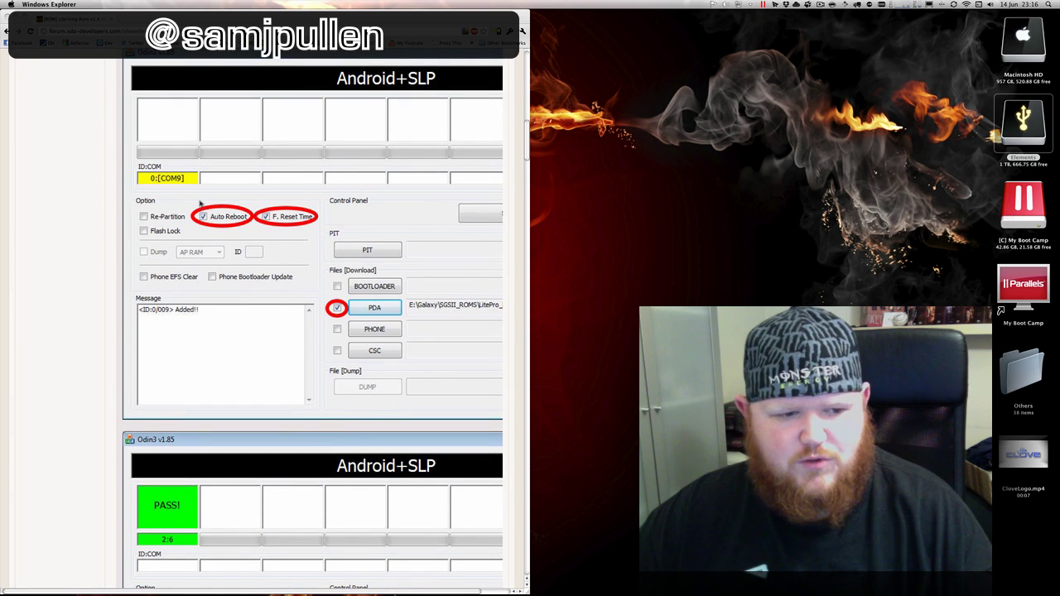
{"action": "scroll", "coordinate": [299, 126], "scroll_direction": "down", "scroll_amount": 5}
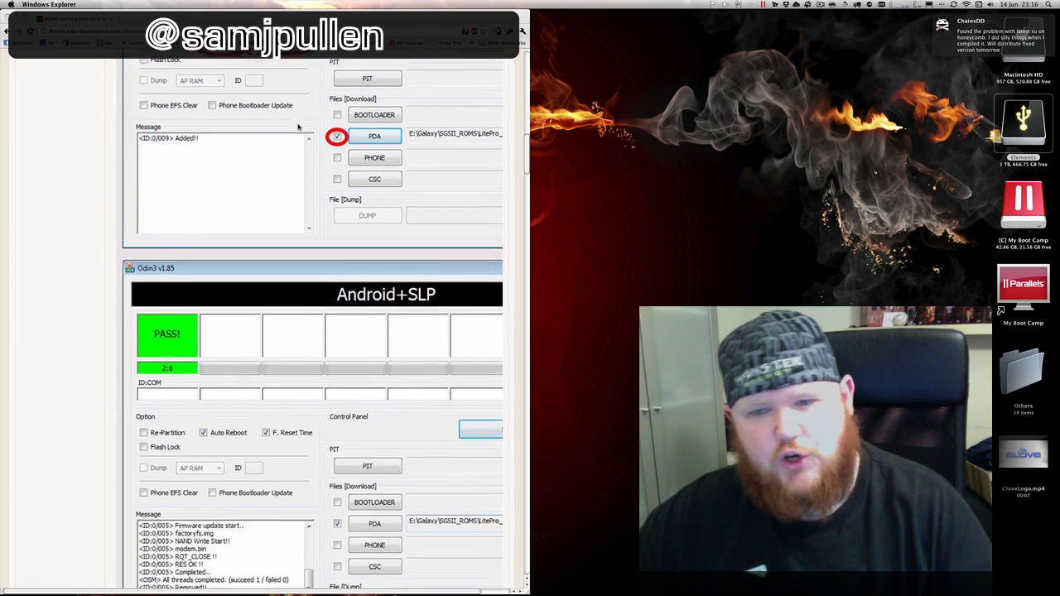
{"action": "scroll", "coordinate": [299, 127], "scroll_direction": "down", "scroll_amount": 6}
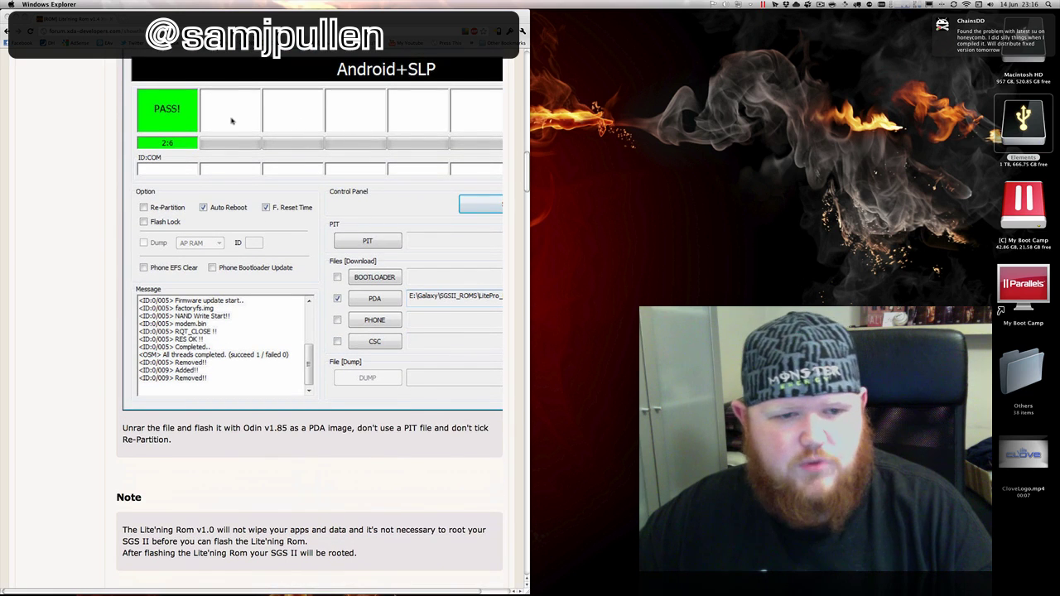
{"action": "scroll", "coordinate": [234, 121], "scroll_direction": "up", "scroll_amount": 1}
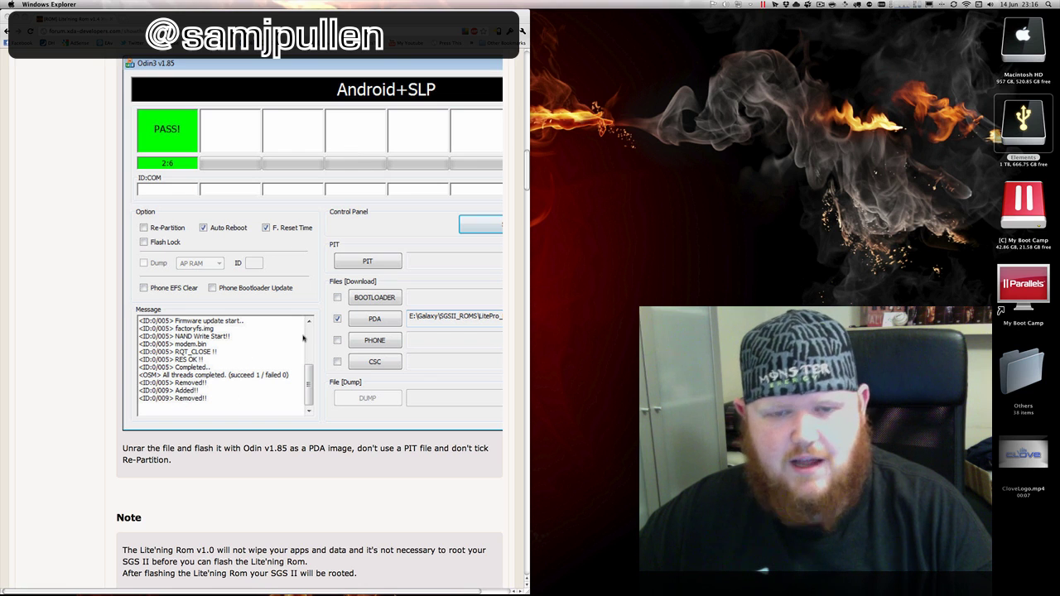
{"action": "scroll", "coordinate": [242, 223], "scroll_direction": "down", "scroll_amount": 3}
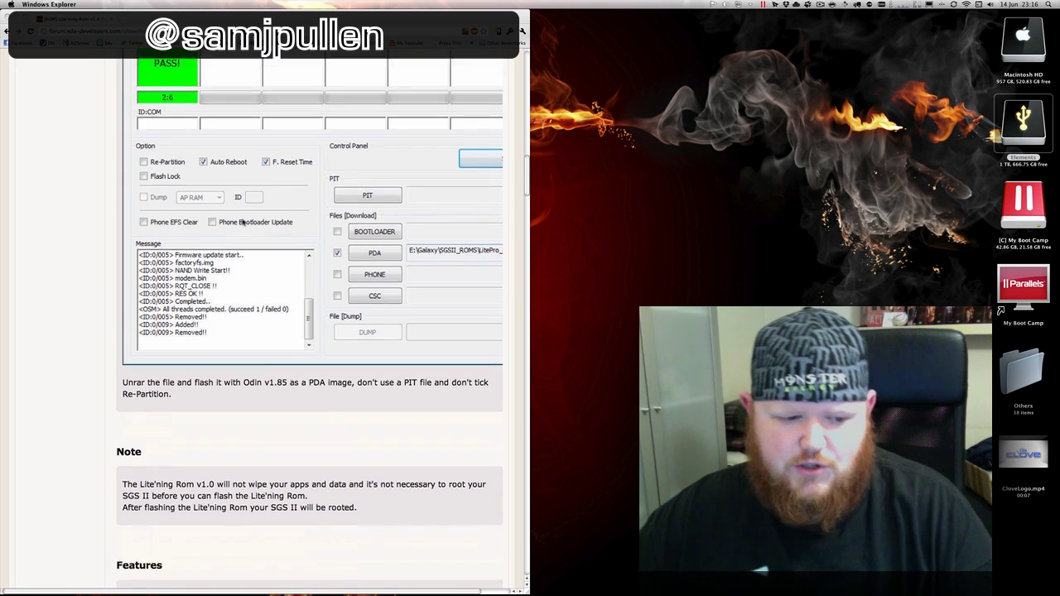
{"action": "scroll", "coordinate": [242, 222], "scroll_direction": "down", "scroll_amount": 15}
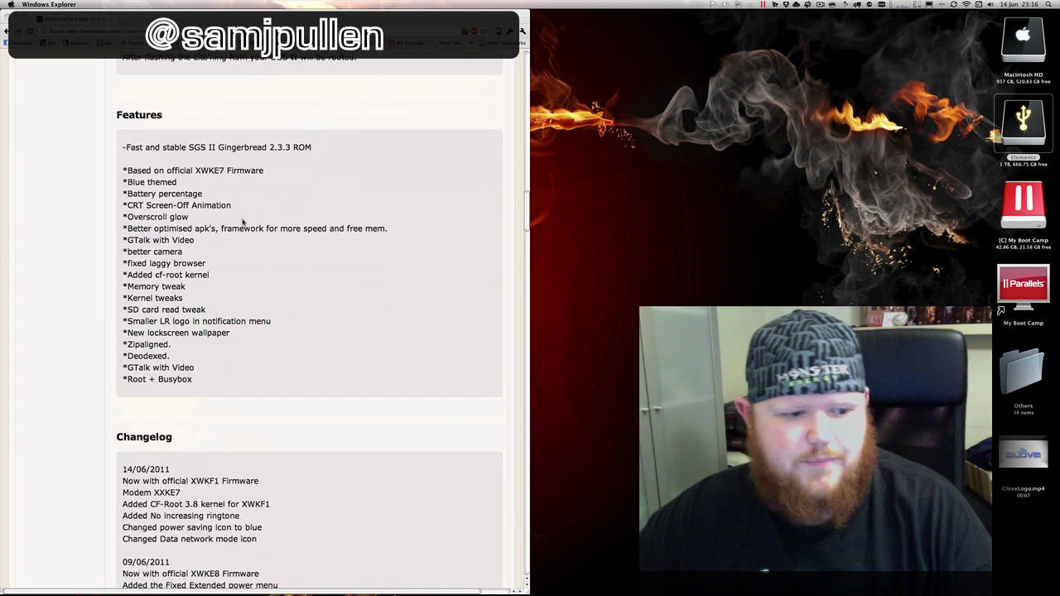
{"action": "scroll", "coordinate": [242, 222], "scroll_direction": "down", "scroll_amount": 15}
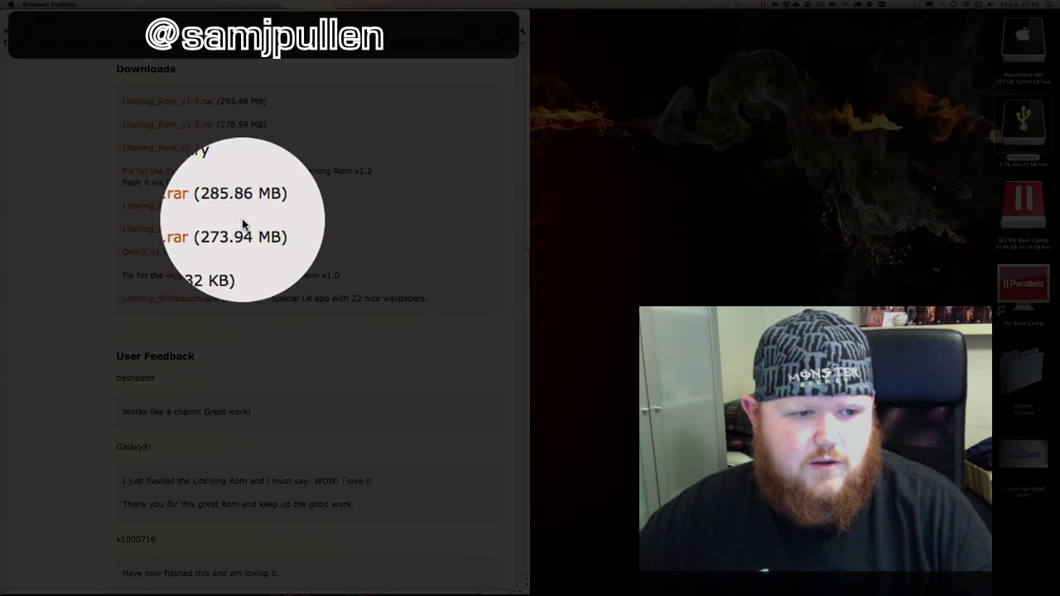
{"action": "scroll", "coordinate": [242, 222], "scroll_direction": "up", "scroll_amount": 2}
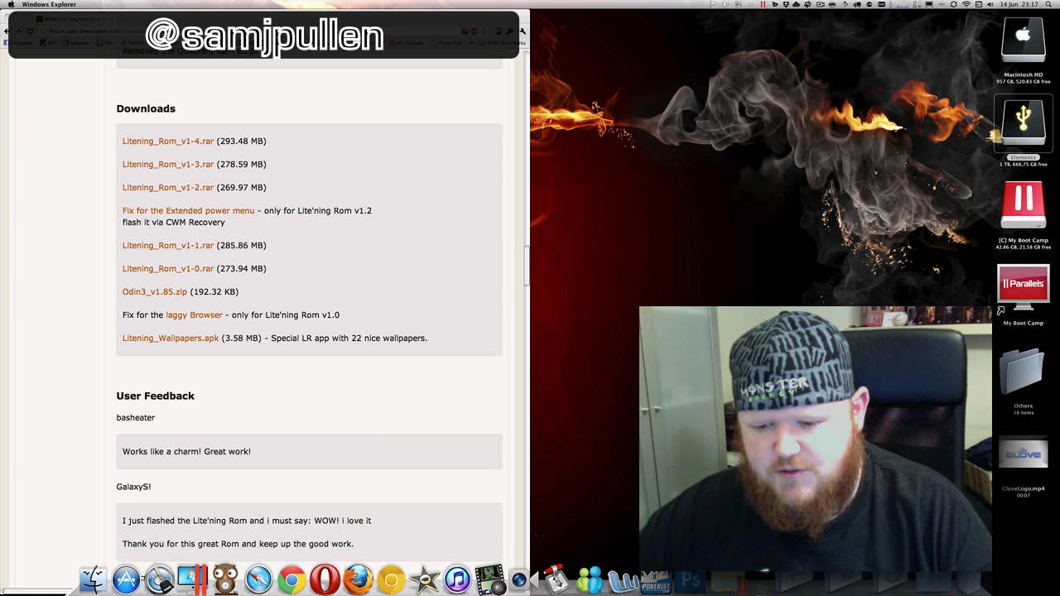
- Launch Odin3 v1.85 from the ROM Flashing Etc folder and place its window top right
{"action": "left_click", "coordinate": [642, 580]}
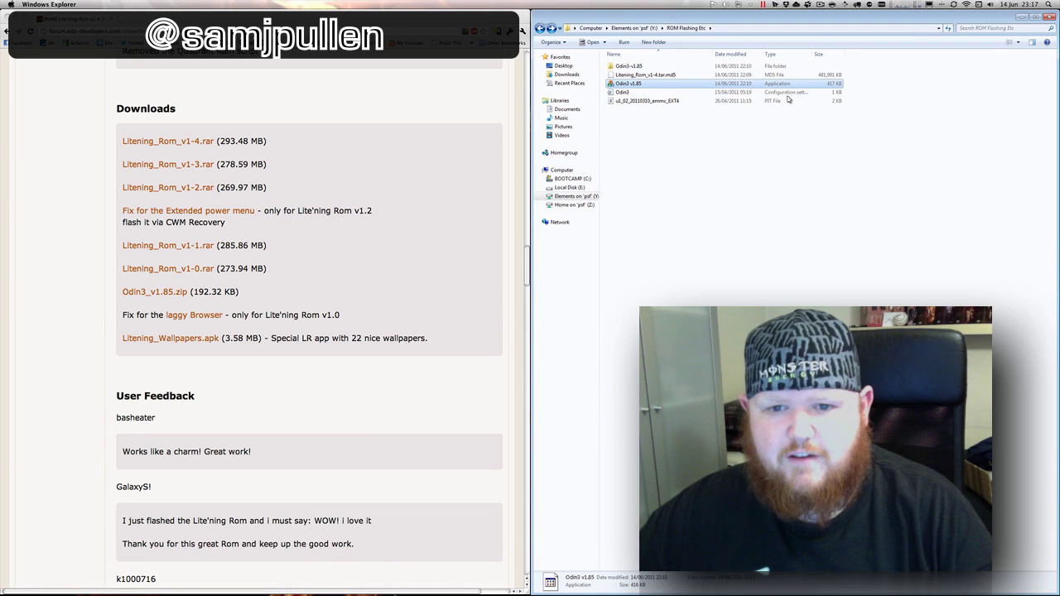
{"action": "left_click", "coordinate": [689, 170]}
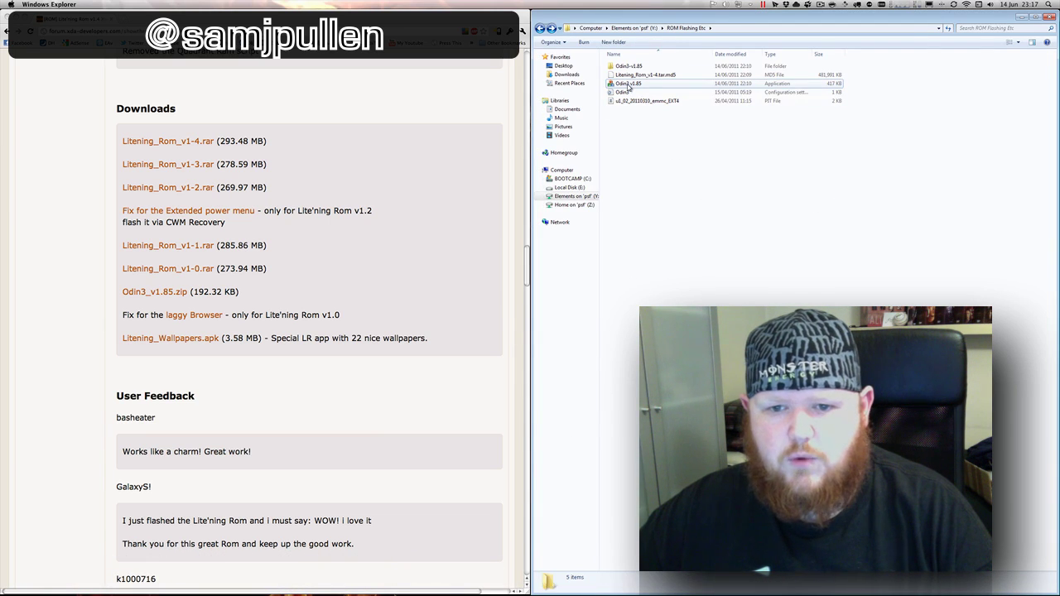
{"action": "double_click", "coordinate": [629, 87]}
{"action": "left_click_drag", "start_coordinate": [584, 179], "coordinate": [821, 86]}
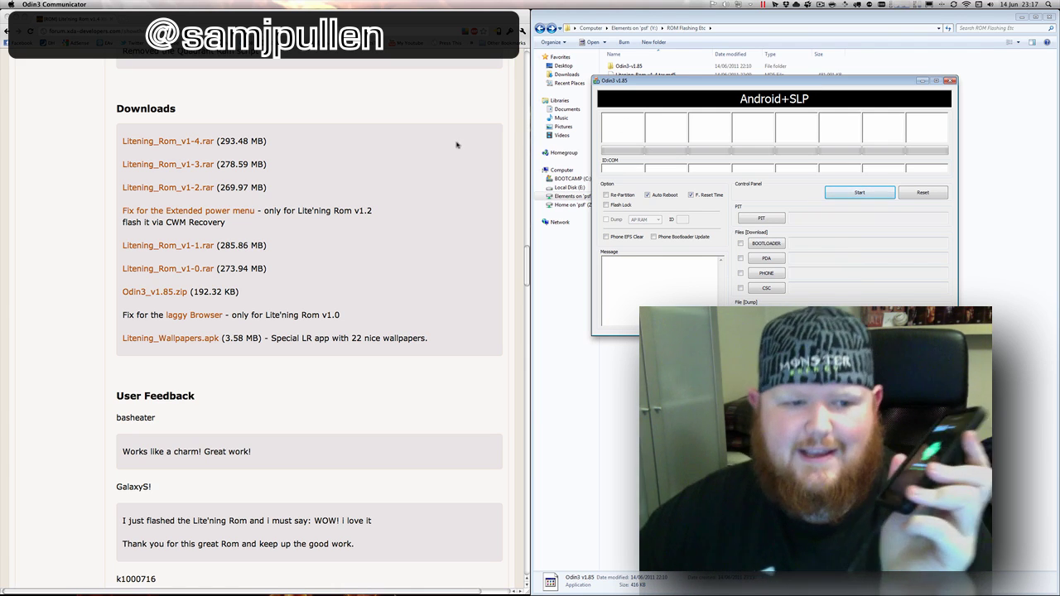
- Scroll back to the screenshot showing Auto Reboot, F. Reset Time and PDA ticked in Odin
{"action": "scroll", "coordinate": [409, 161], "scroll_direction": "up", "scroll_amount": 6}
{"action": "scroll", "coordinate": [409, 161], "scroll_direction": "up", "scroll_amount": 3}
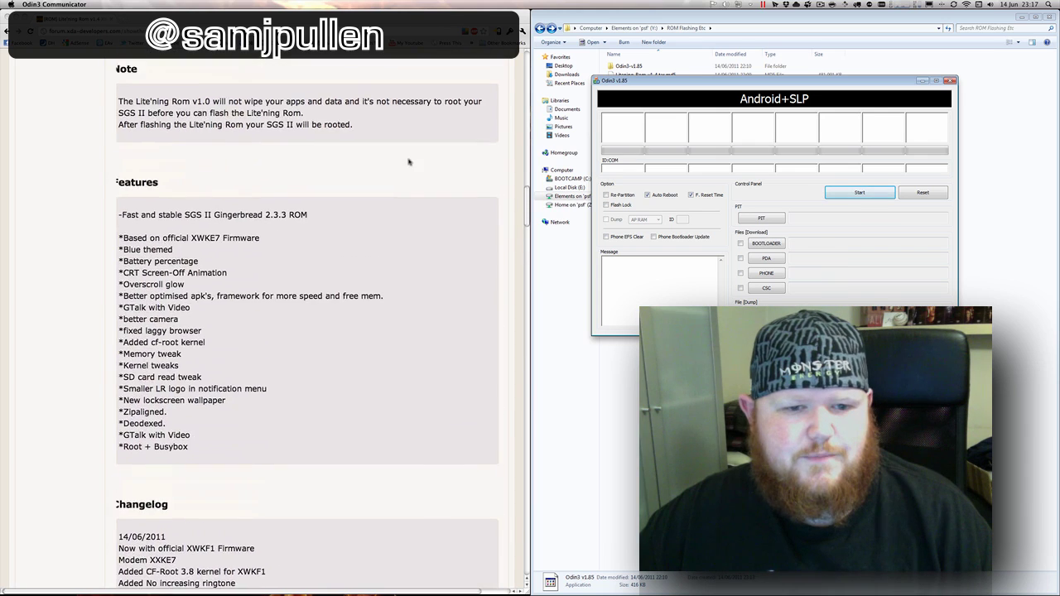
{"action": "scroll", "coordinate": [409, 161], "scroll_direction": "down", "scroll_amount": 10}
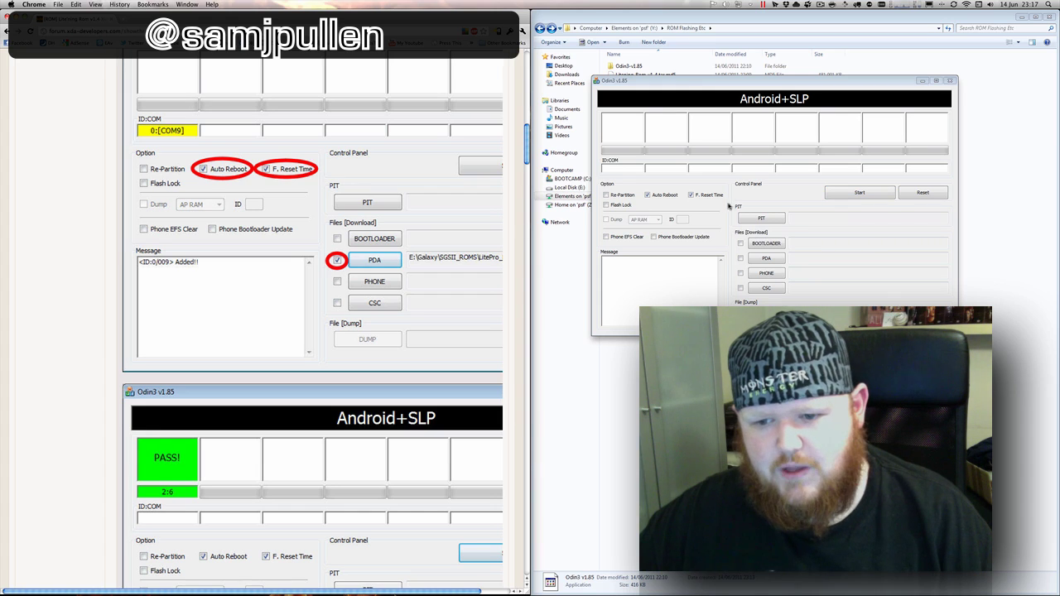
- Load Litening_Rom_v1-4.tar.md5 from the Desktop into Odin3's PDA slot
{"action": "left_click", "coordinate": [766, 260]}
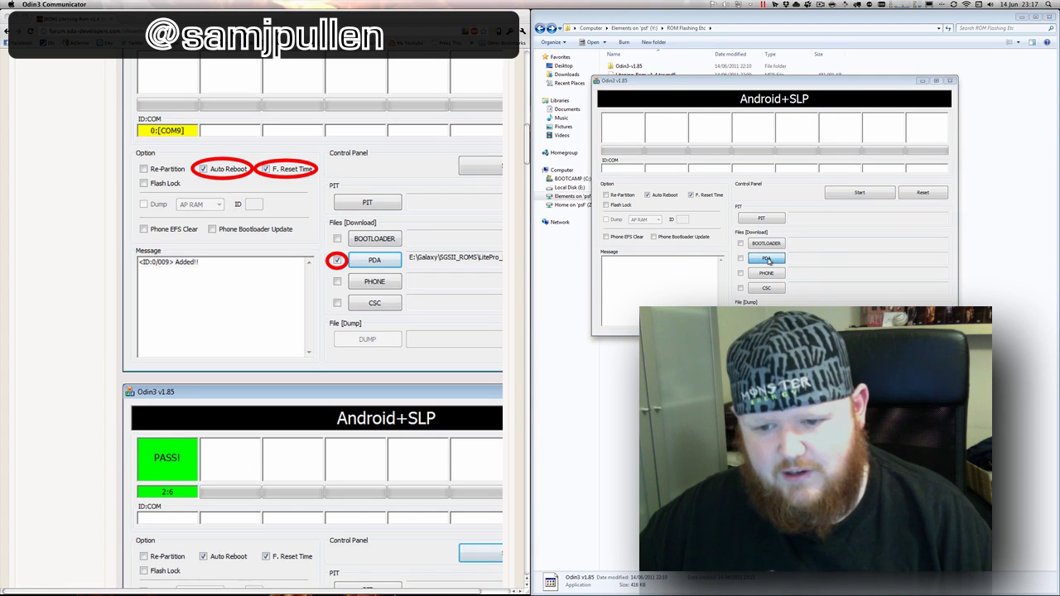
{"action": "left_click", "coordinate": [767, 259]}
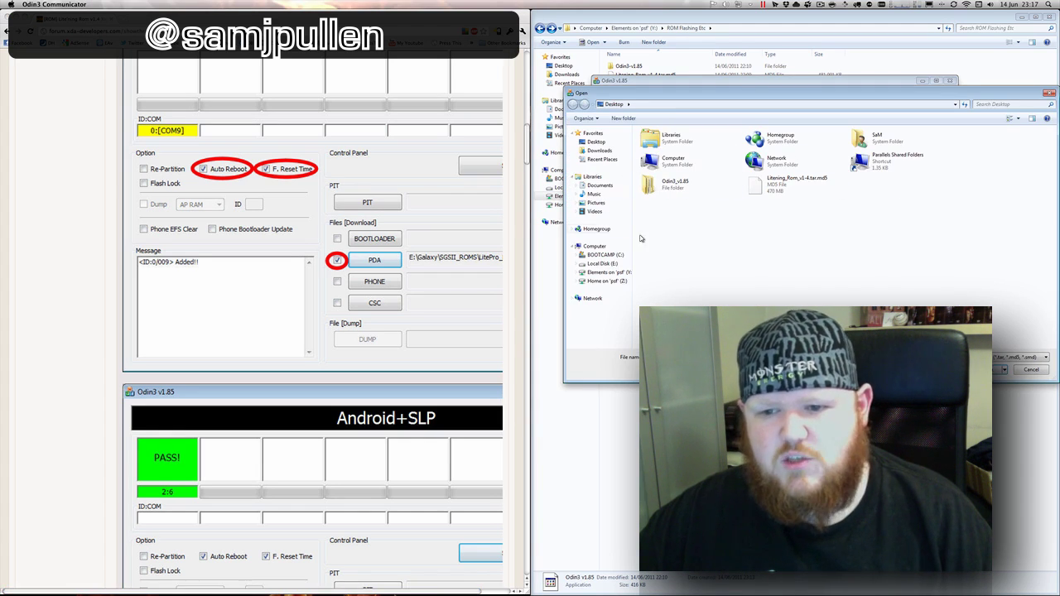
{"action": "left_click", "coordinate": [791, 189]}
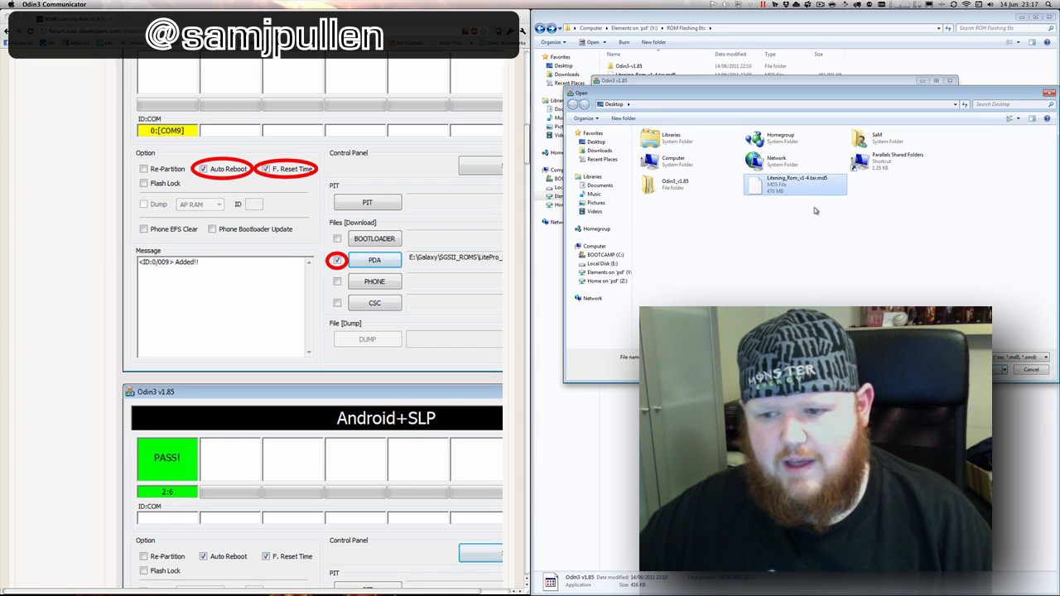
{"action": "key", "text": "Return"}
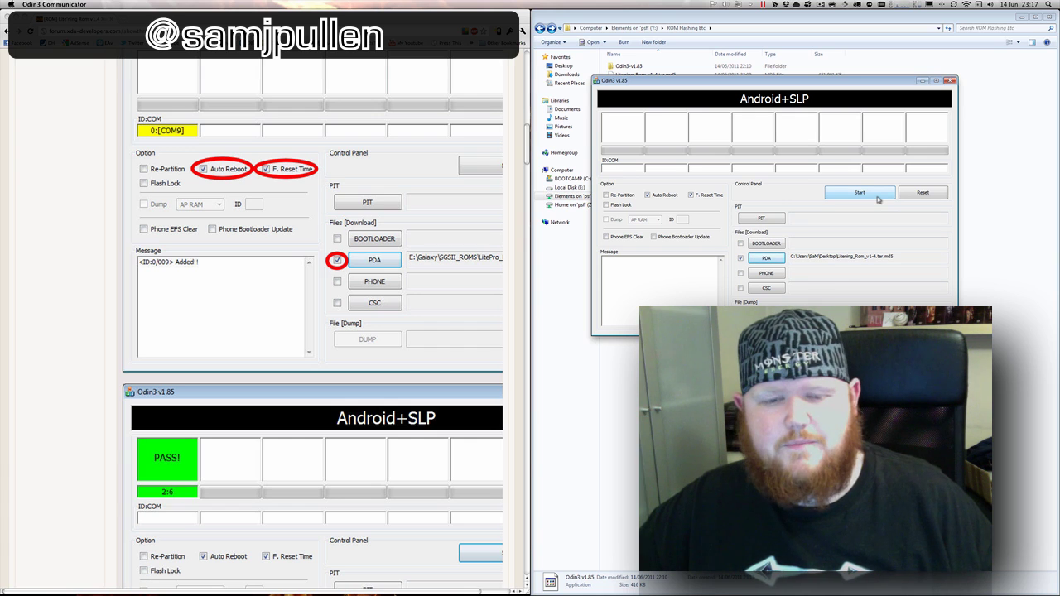
{"action": "scroll", "coordinate": [271, 290], "scroll_direction": "down", "scroll_amount": 2}
{"action": "scroll", "coordinate": [271, 289], "scroll_direction": "down", "scroll_amount": 1}
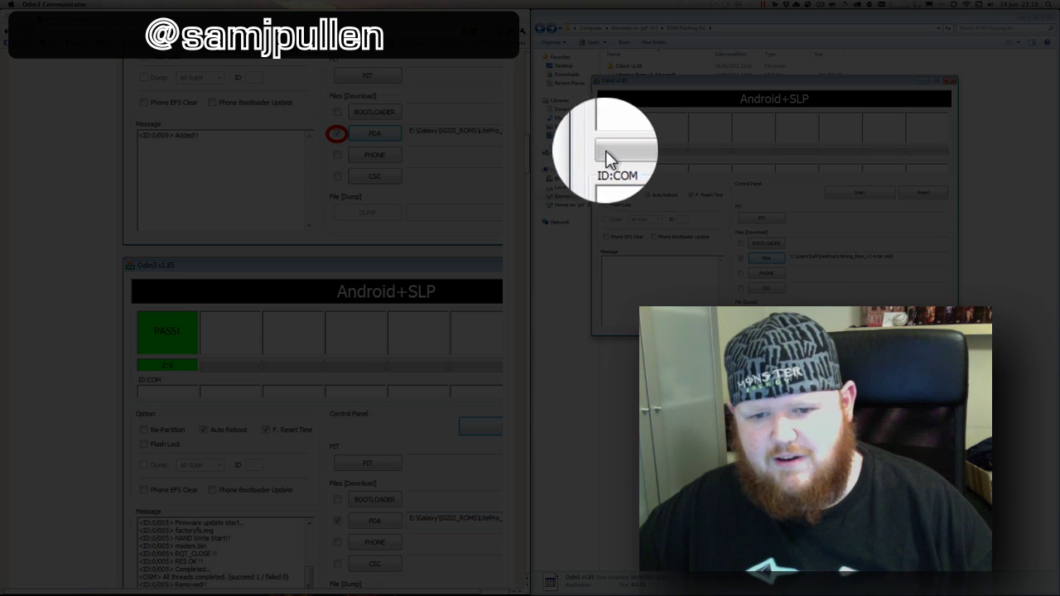
{"action": "scroll", "coordinate": [256, 228], "scroll_direction": "down", "scroll_amount": 3}
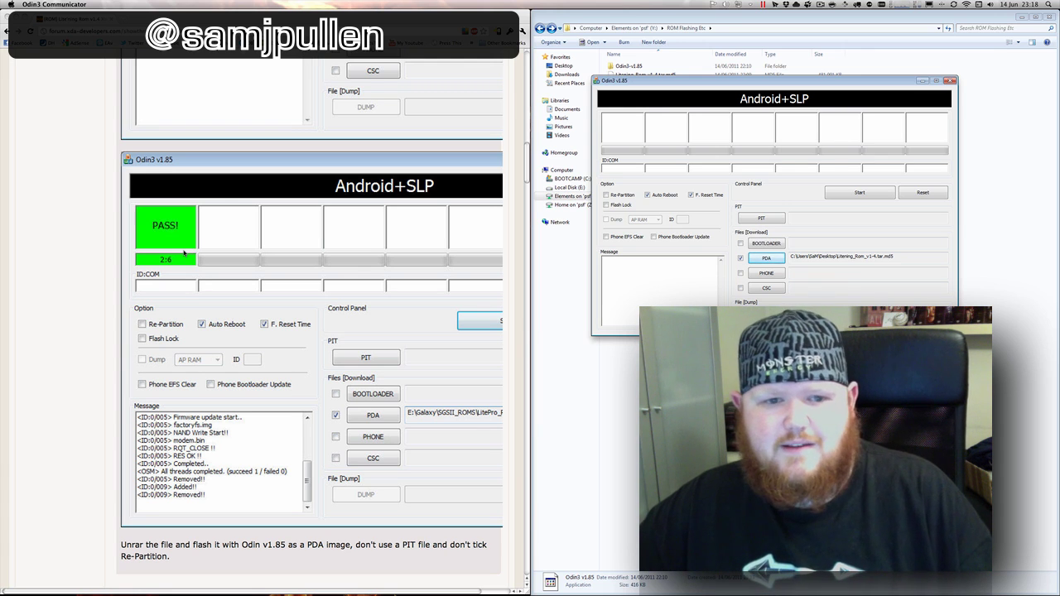
- Scroll the XDA thread down through the Lite'ning ROM Features list to its Changelog
{"action": "scroll", "coordinate": [186, 253], "scroll_direction": "down", "scroll_amount": 4}
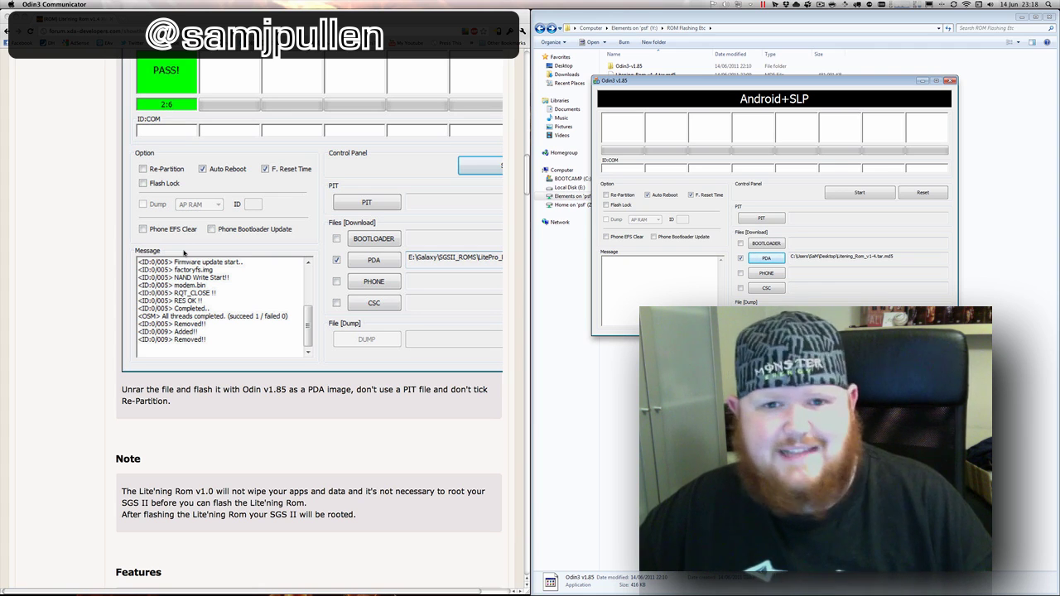
{"action": "scroll", "coordinate": [184, 253], "scroll_direction": "down", "scroll_amount": 11}
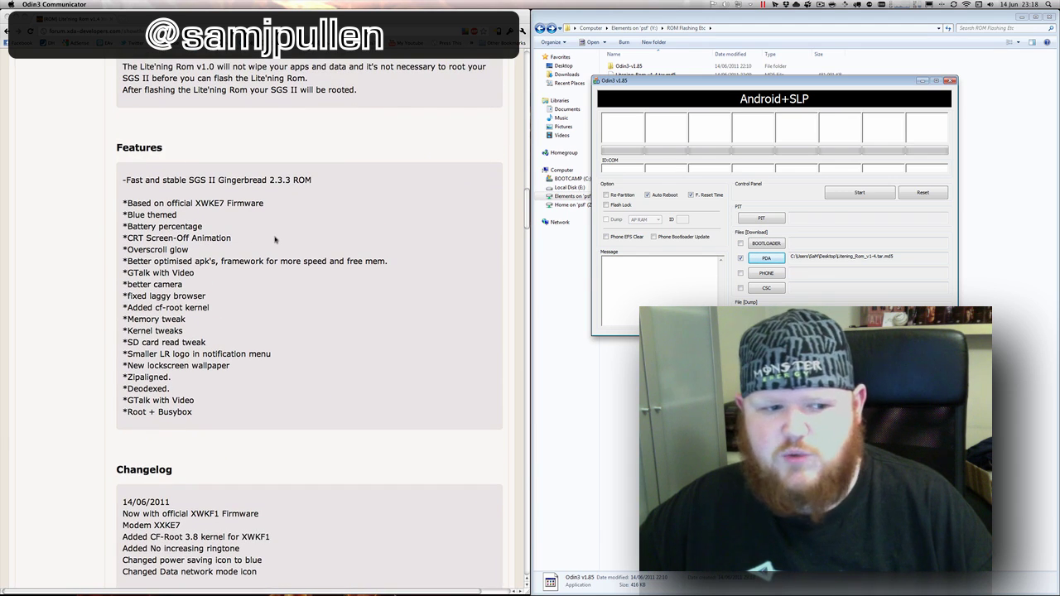
{"action": "scroll", "coordinate": [156, 226], "scroll_direction": "down", "scroll_amount": 2}
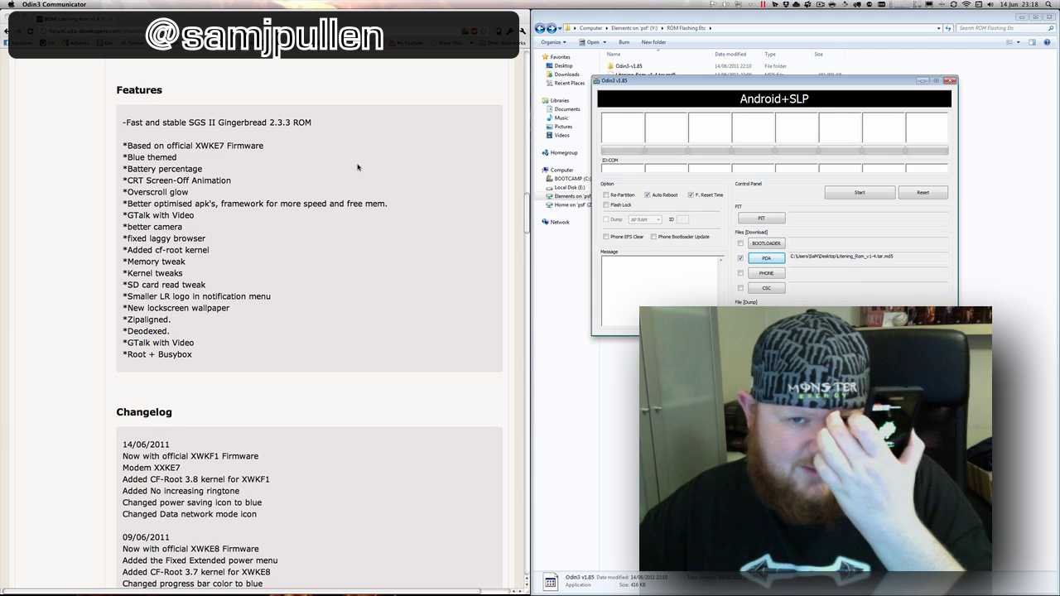
{"action": "scroll", "coordinate": [356, 168], "scroll_direction": "down", "scroll_amount": 1}
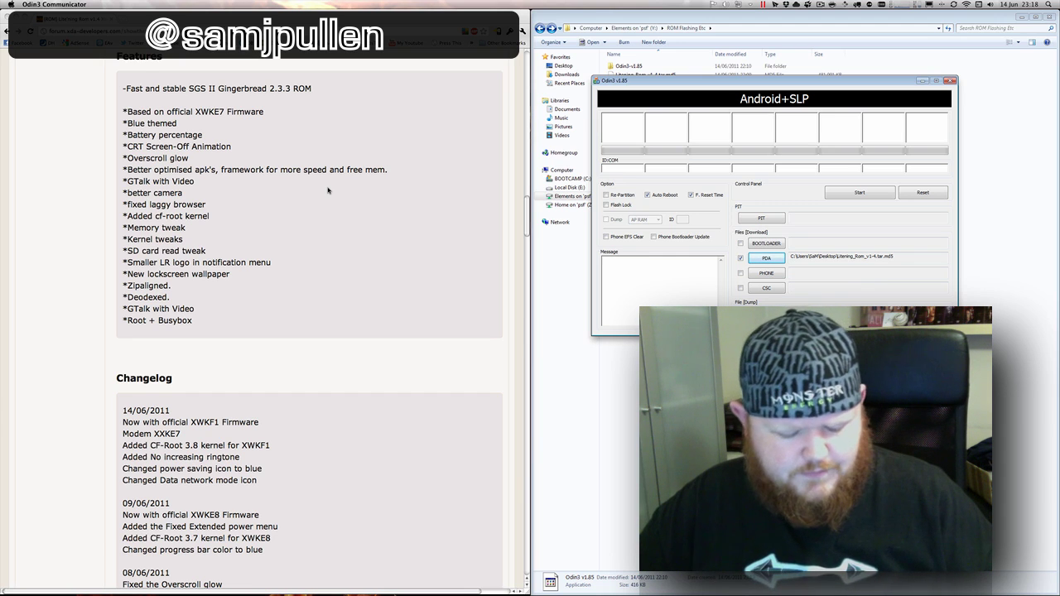
{"action": "scroll", "coordinate": [329, 191], "scroll_direction": "down", "scroll_amount": 1}
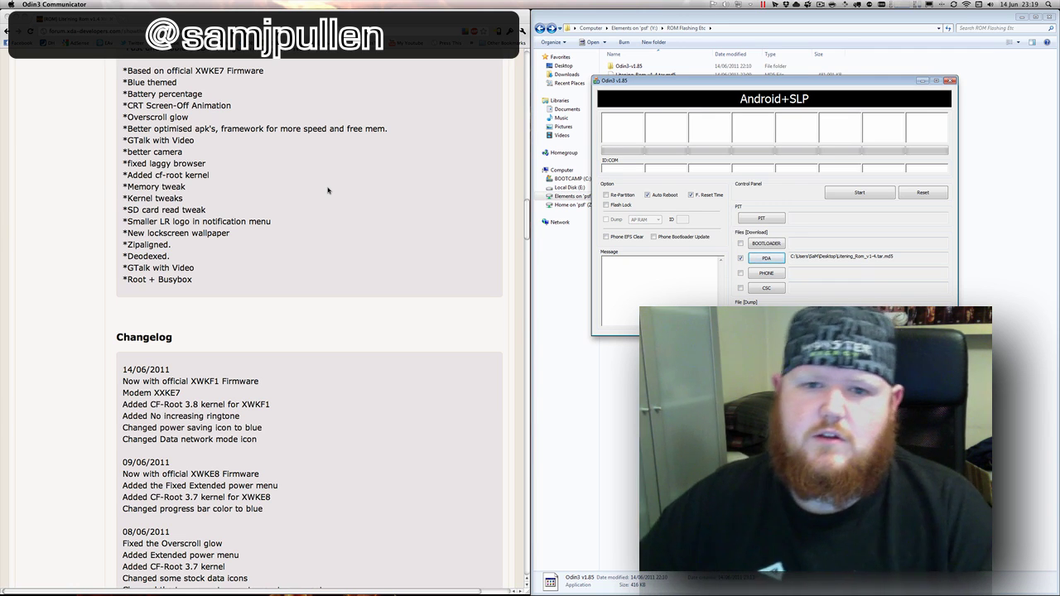
{"action": "key", "text": "F11"}
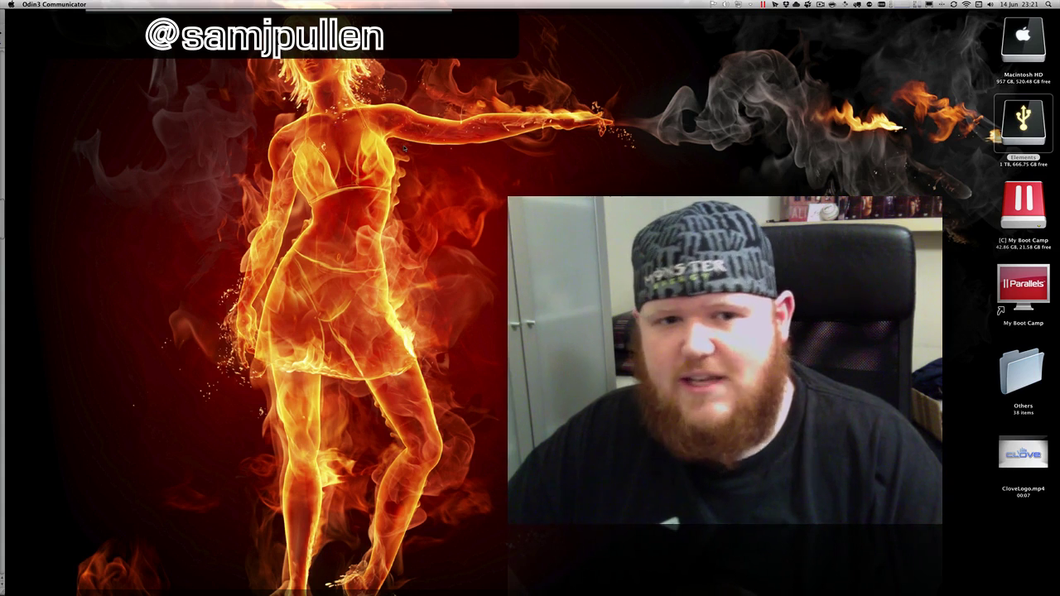
{"action": "key", "text": "F11"}
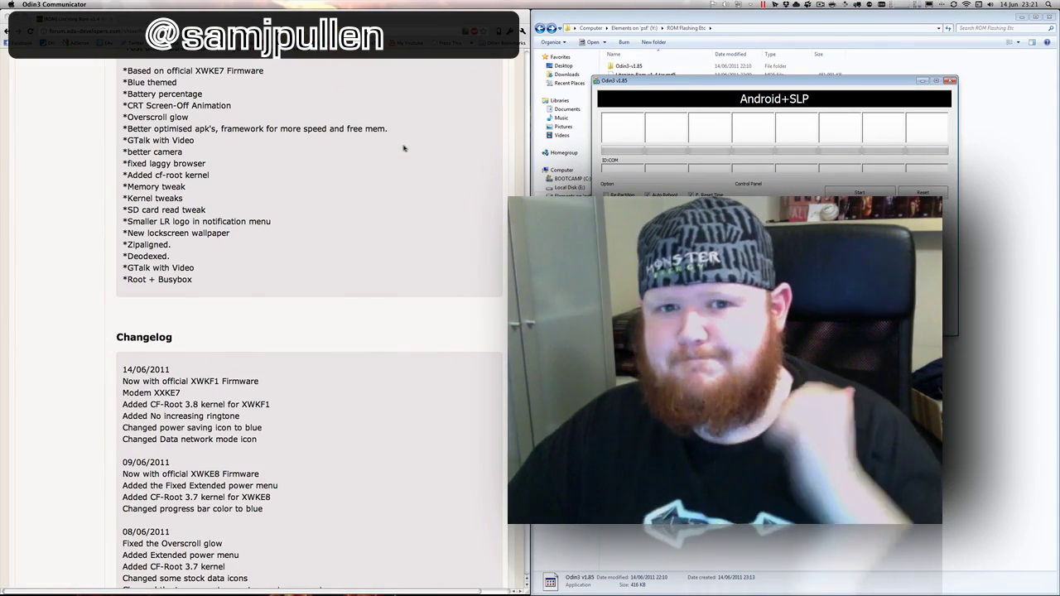